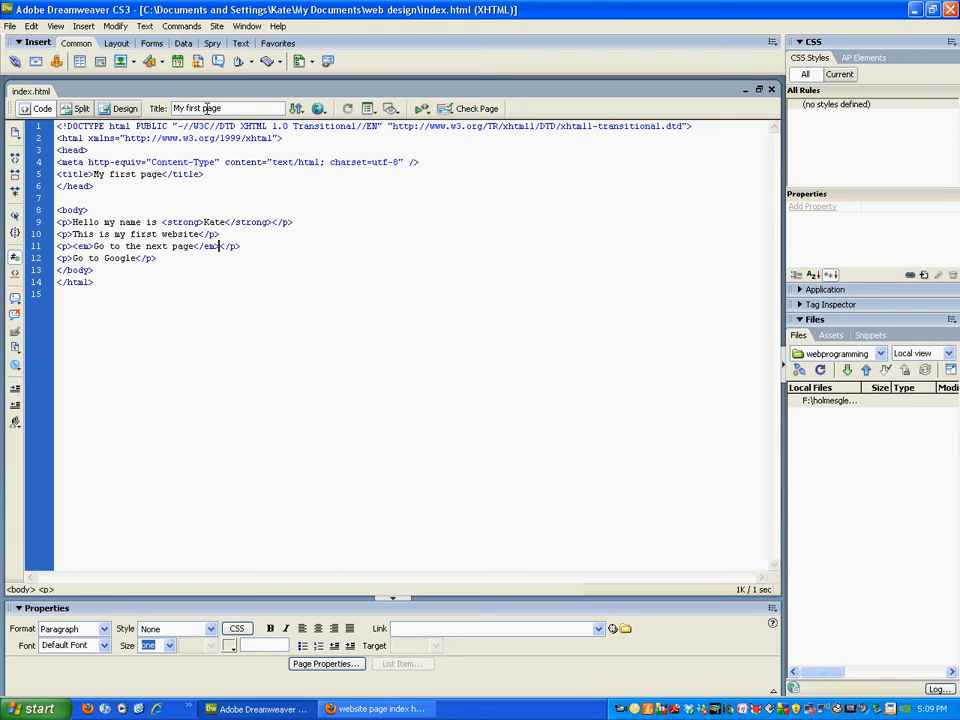
# Switch the page between Design and Code views to compare them.
pyautogui.click(119, 108)
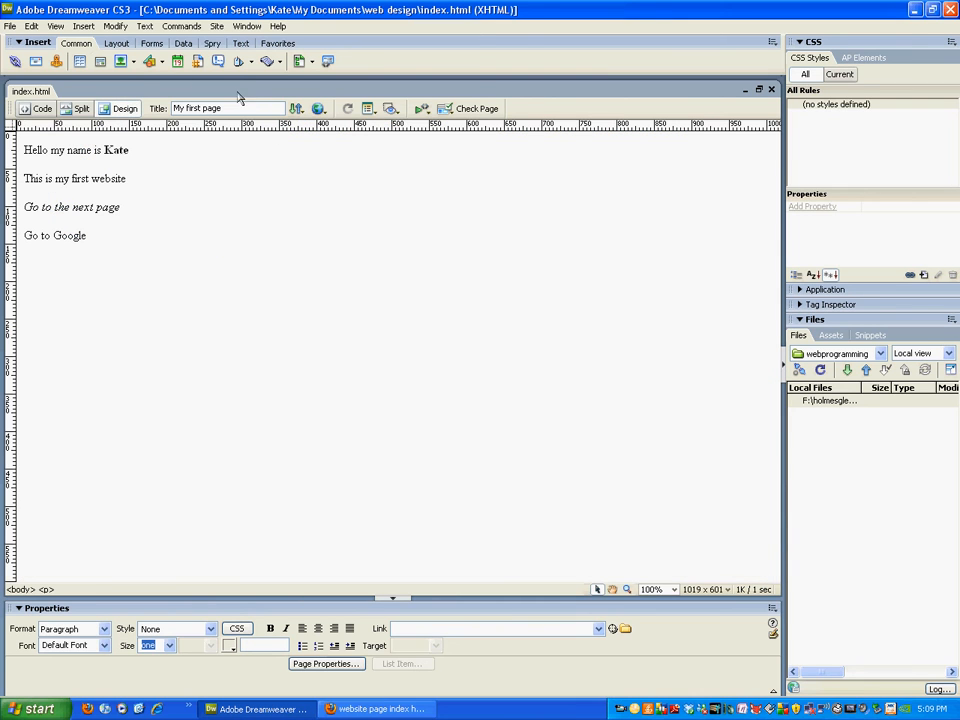
pyautogui.click(30, 108)
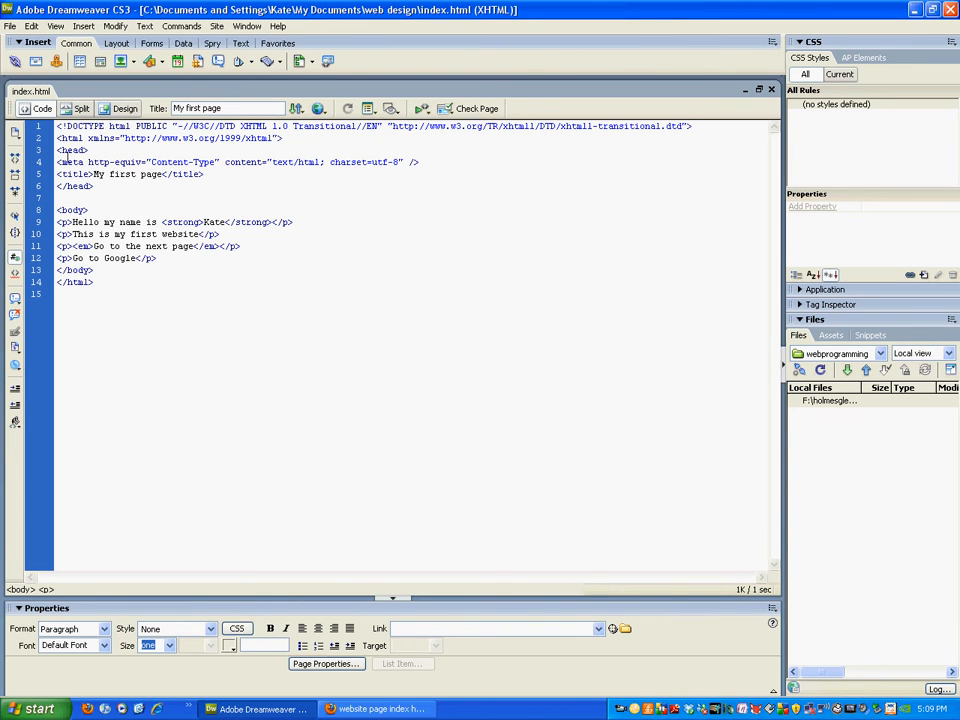
pyautogui.click(137, 110)
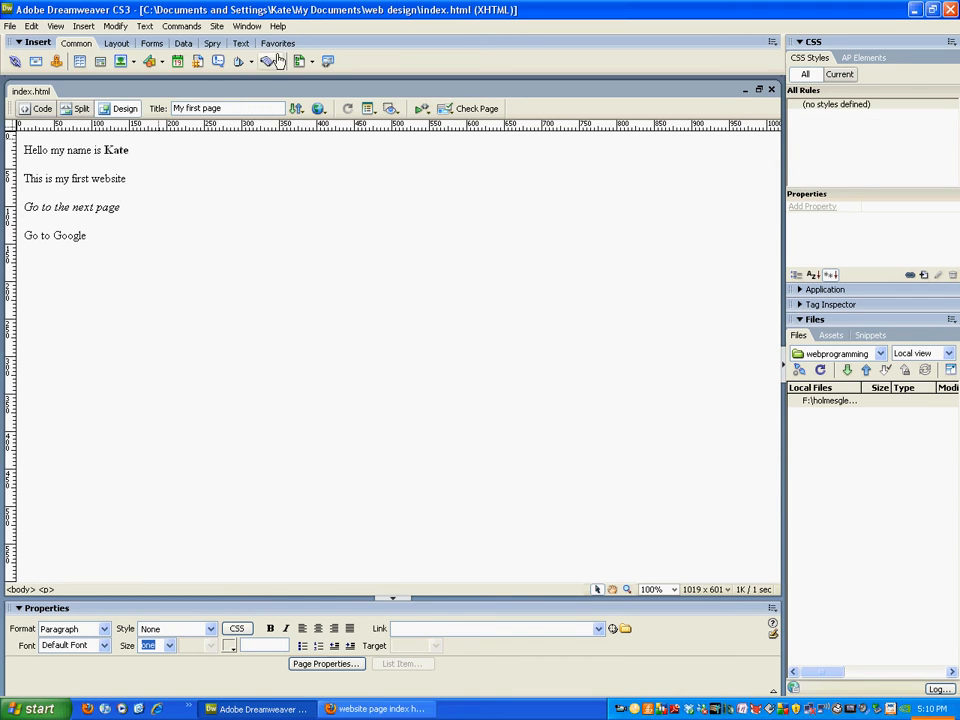
# Start a new site from the site manager and name it exercises.
pyautogui.click(214, 27)
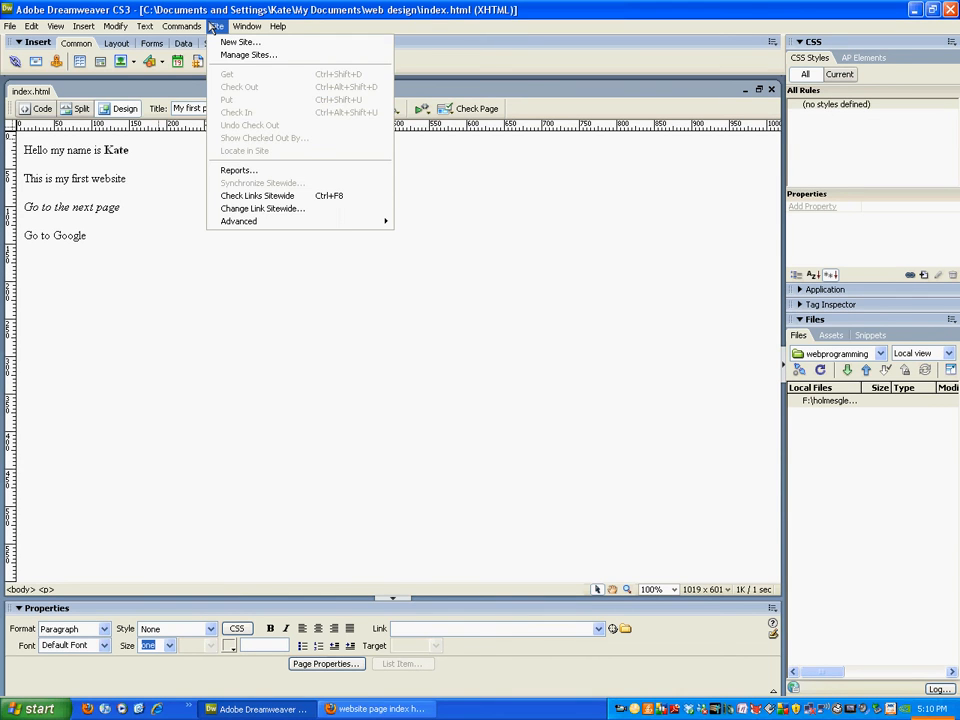
pyautogui.click(213, 30)
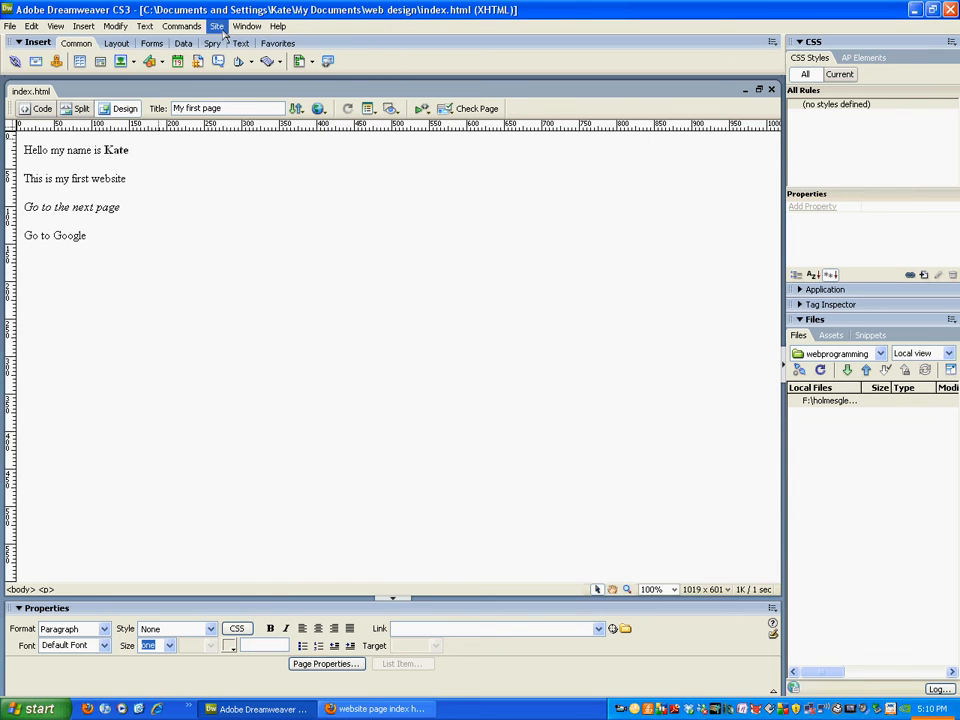
pyautogui.click(217, 30)
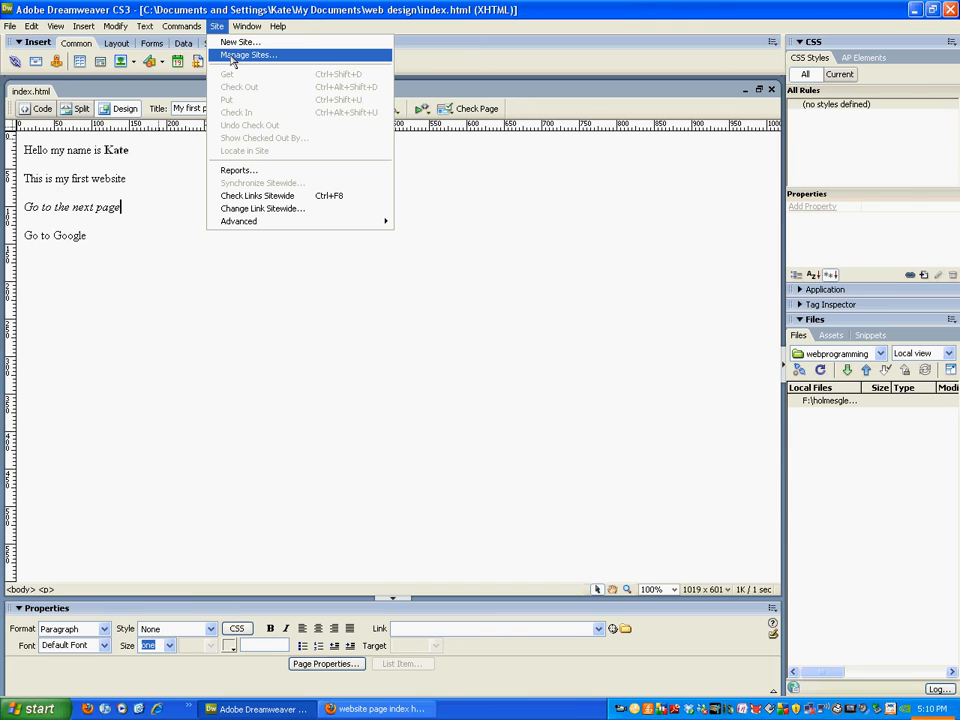
pyautogui.click(232, 56)
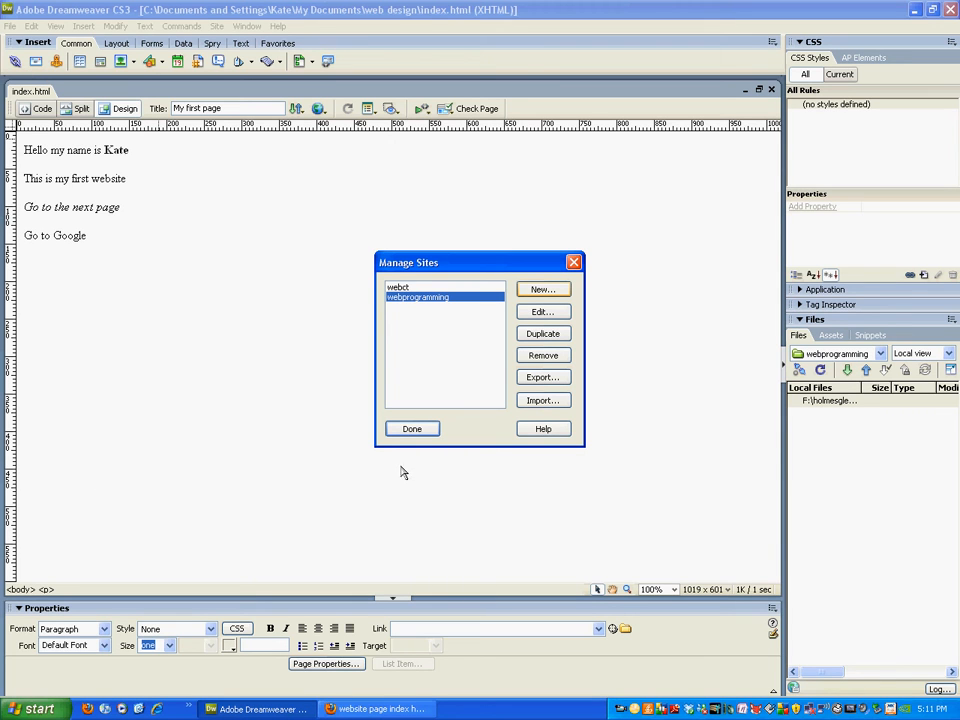
pyautogui.click(548, 291)
pyautogui.click(548, 310)
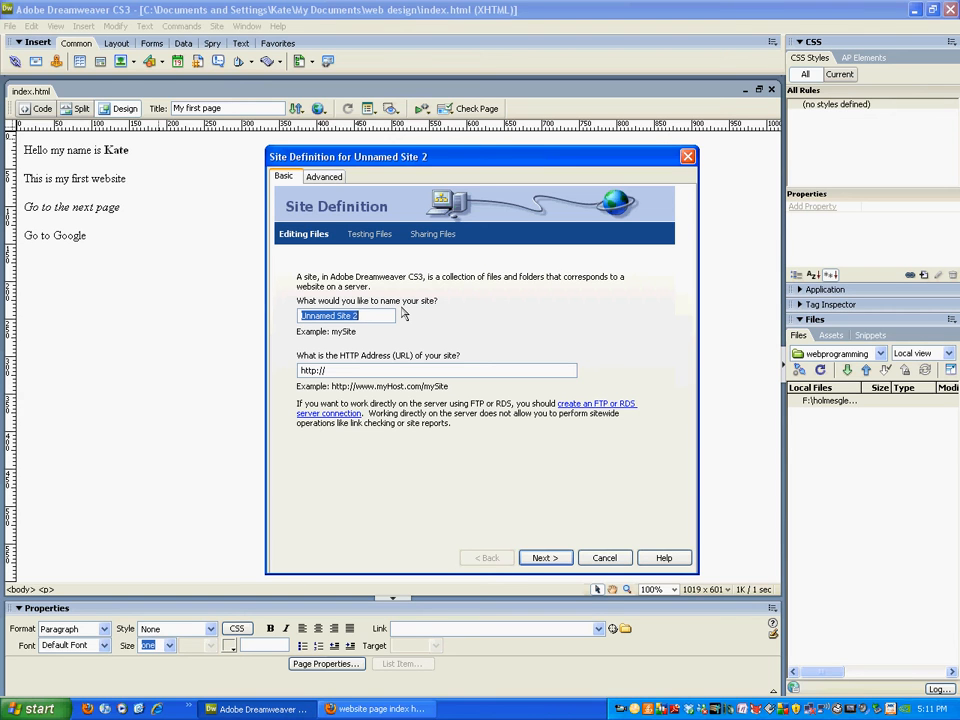
pyautogui.write('exercises')
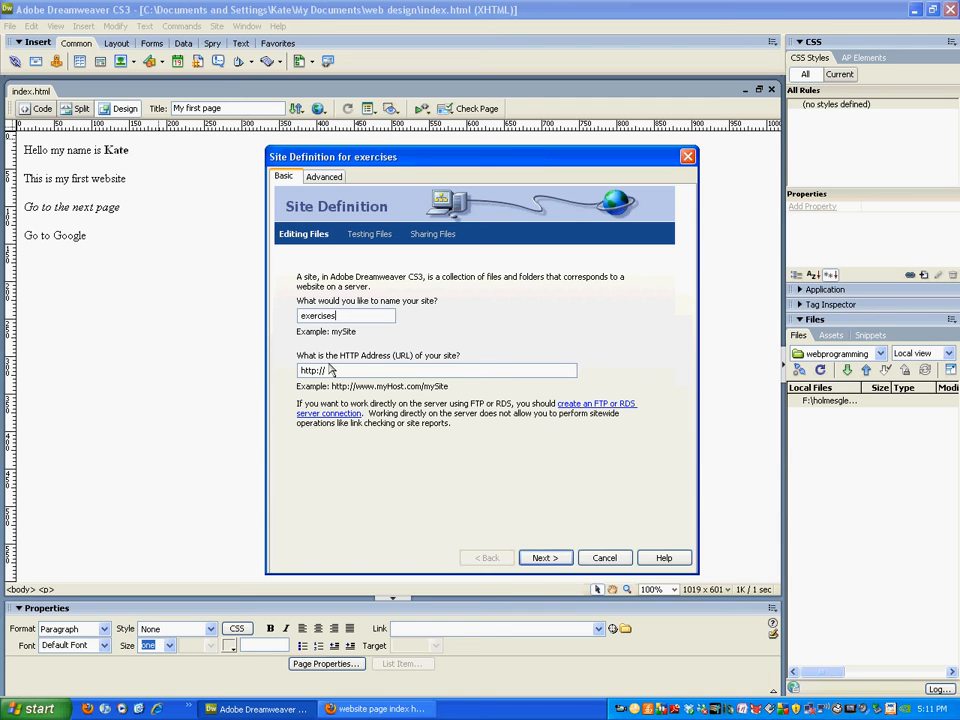
pyautogui.click(540, 561)
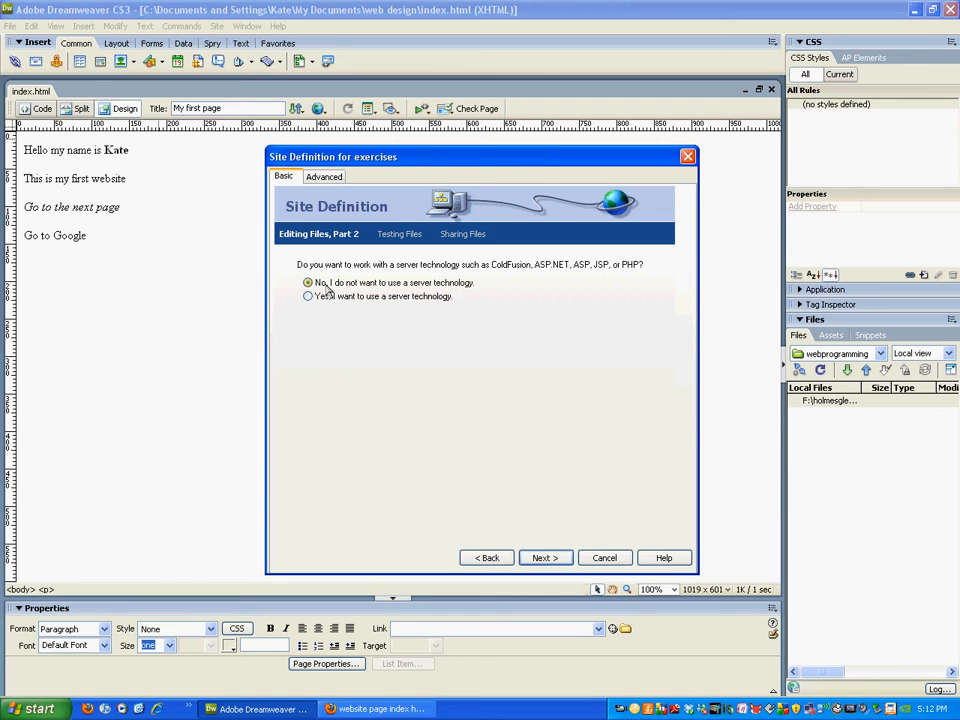
# Keep no server technology and set the local root folder to the My Documents web design folder.
pyautogui.click(543, 559)
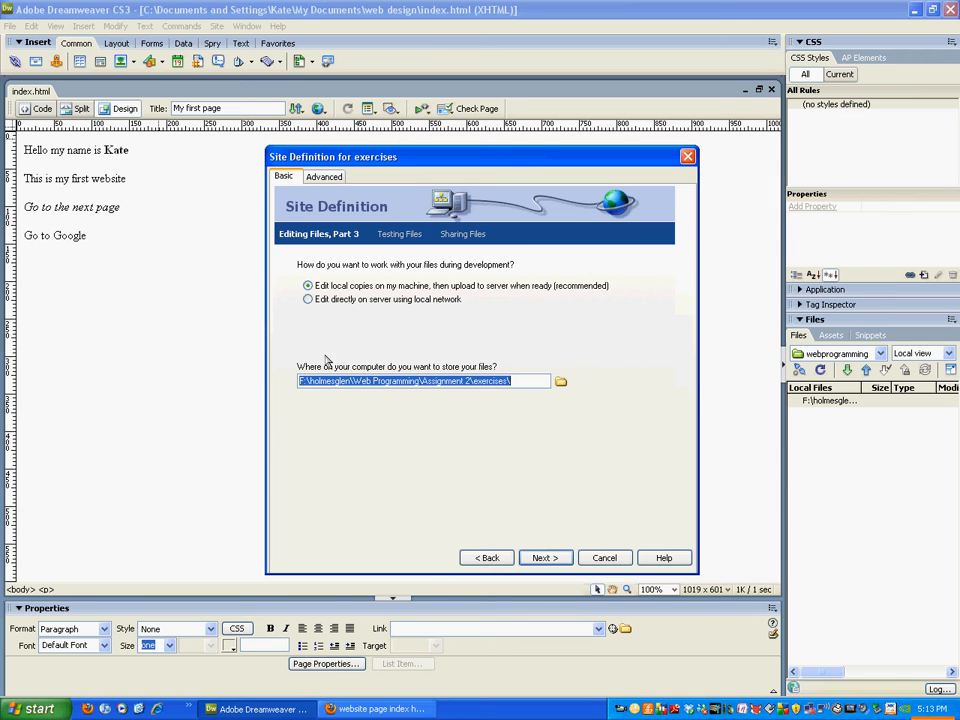
pyautogui.click(560, 382)
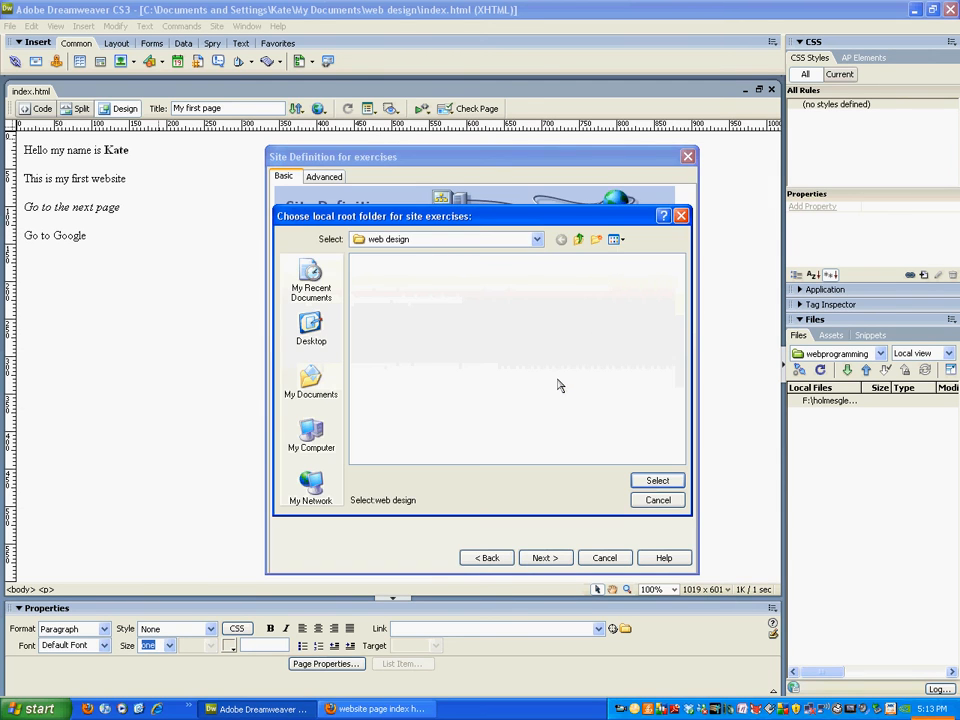
pyautogui.click(476, 240)
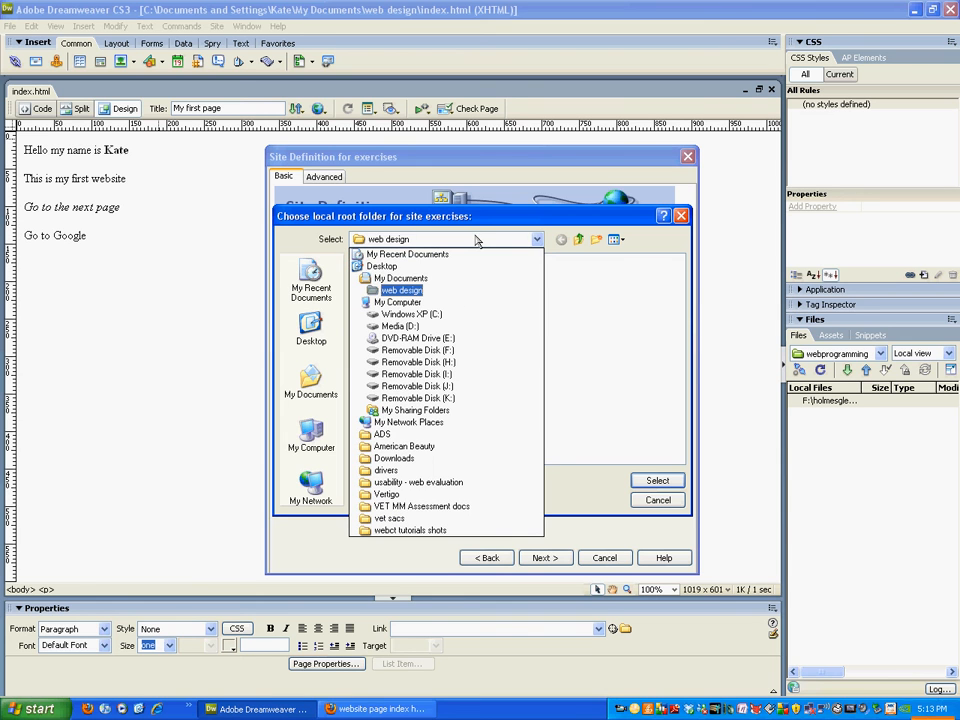
pyautogui.click(476, 240)
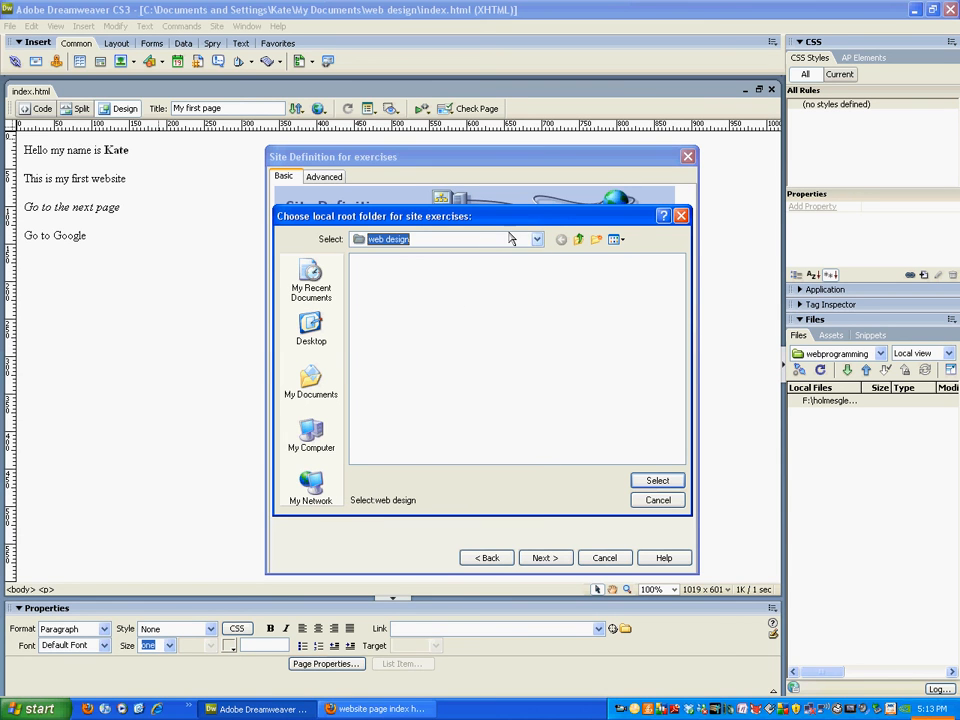
pyautogui.click(510, 239)
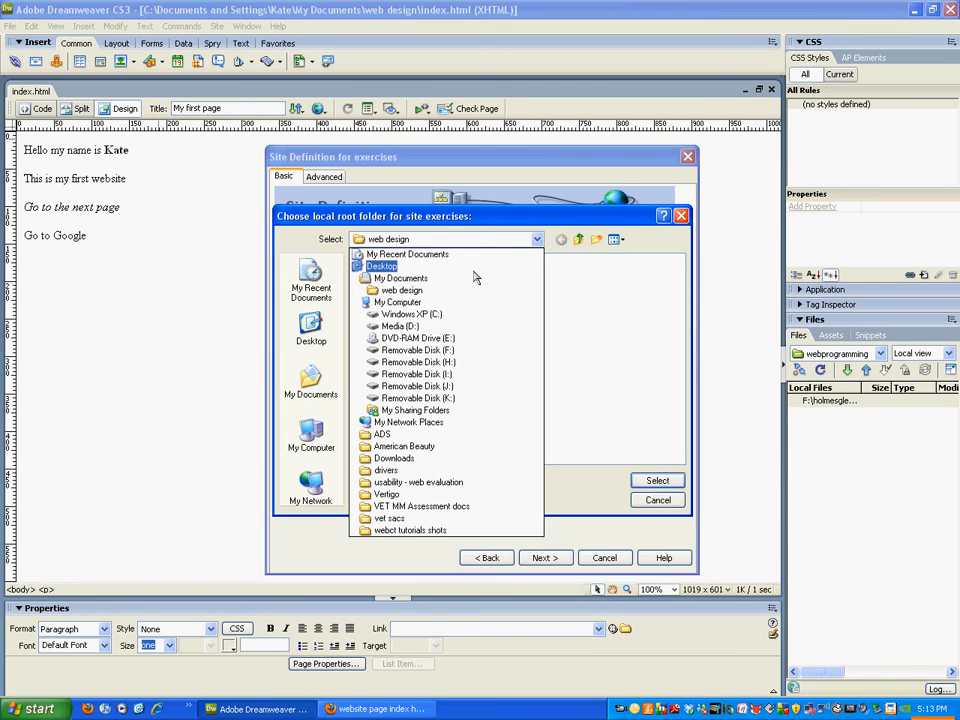
pyautogui.click(418, 291)
pyautogui.click(657, 480)
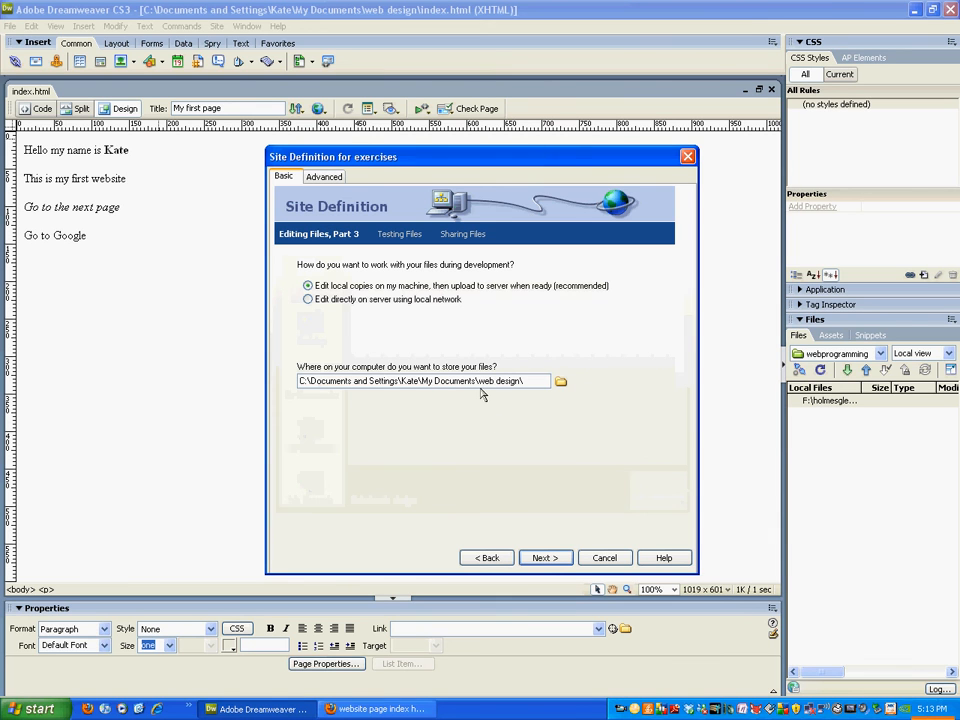
pyautogui.click(488, 557)
pyautogui.click(490, 558)
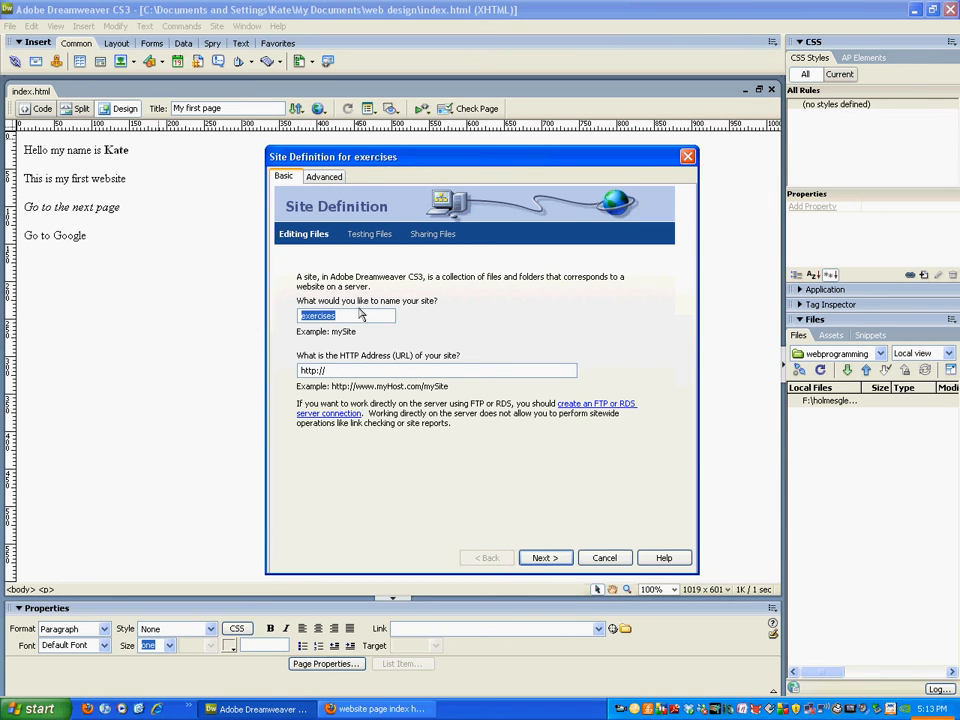
pyautogui.click(538, 558)
pyautogui.click(538, 558)
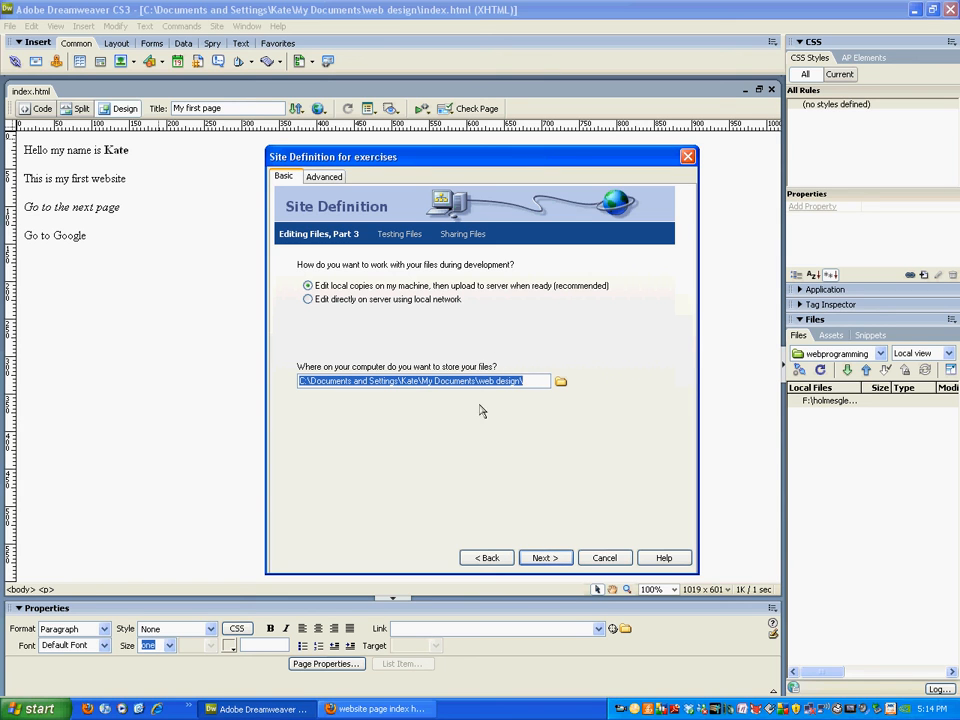
# Set the remote server connection to None and finish defining the exercises site.
pyautogui.click(549, 558)
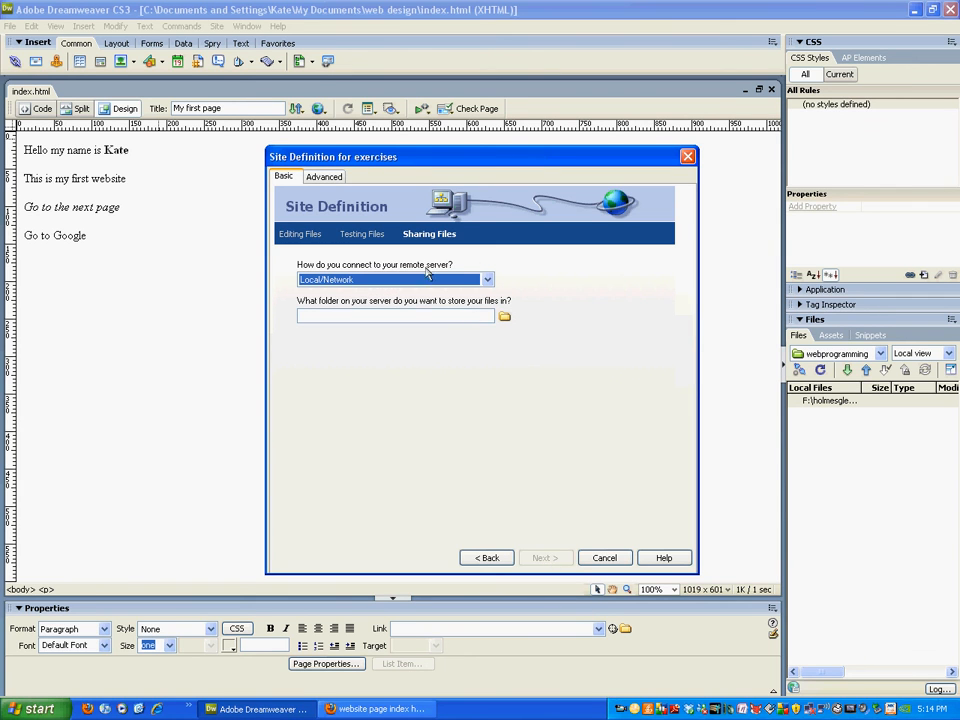
pyautogui.click(487, 279)
pyautogui.click(375, 284)
pyautogui.click(364, 284)
pyautogui.click(357, 292)
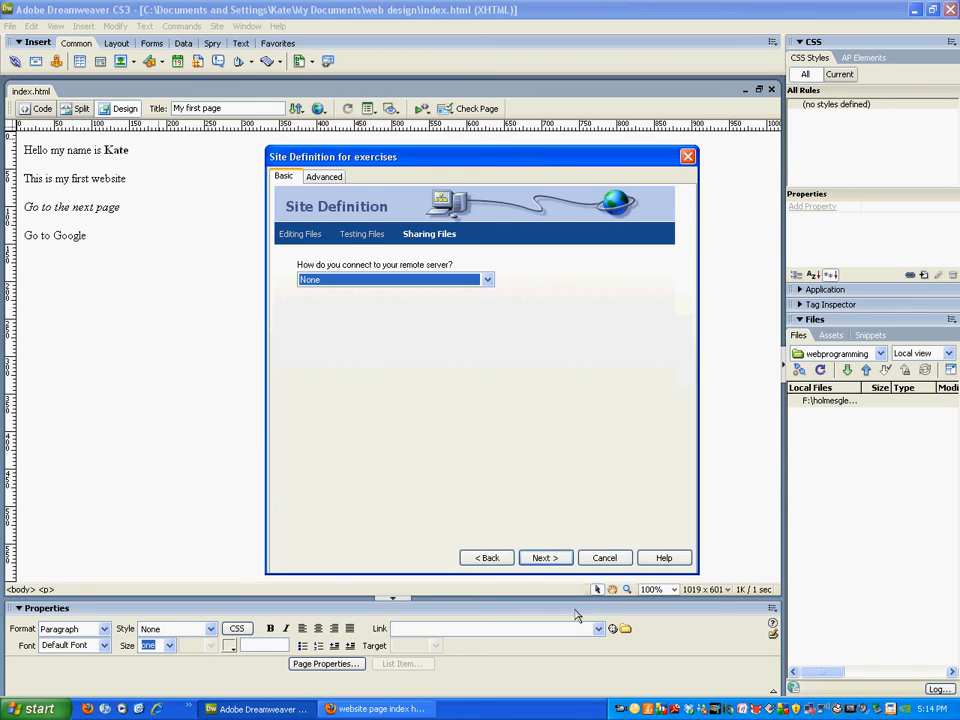
pyautogui.click(546, 558)
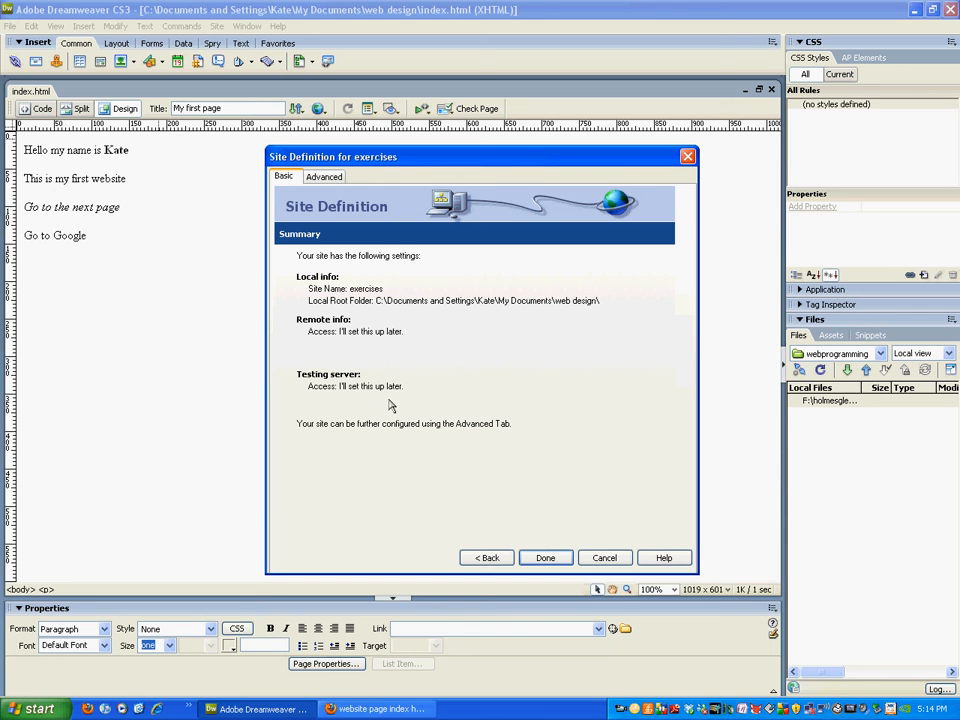
pyautogui.click(543, 558)
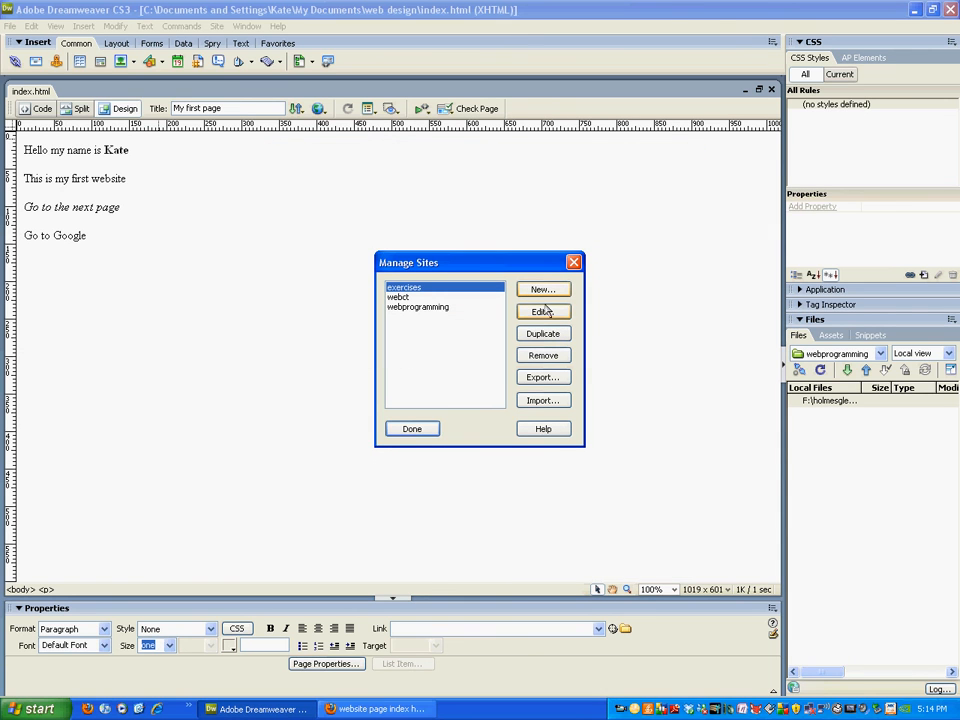
pyautogui.click(422, 428)
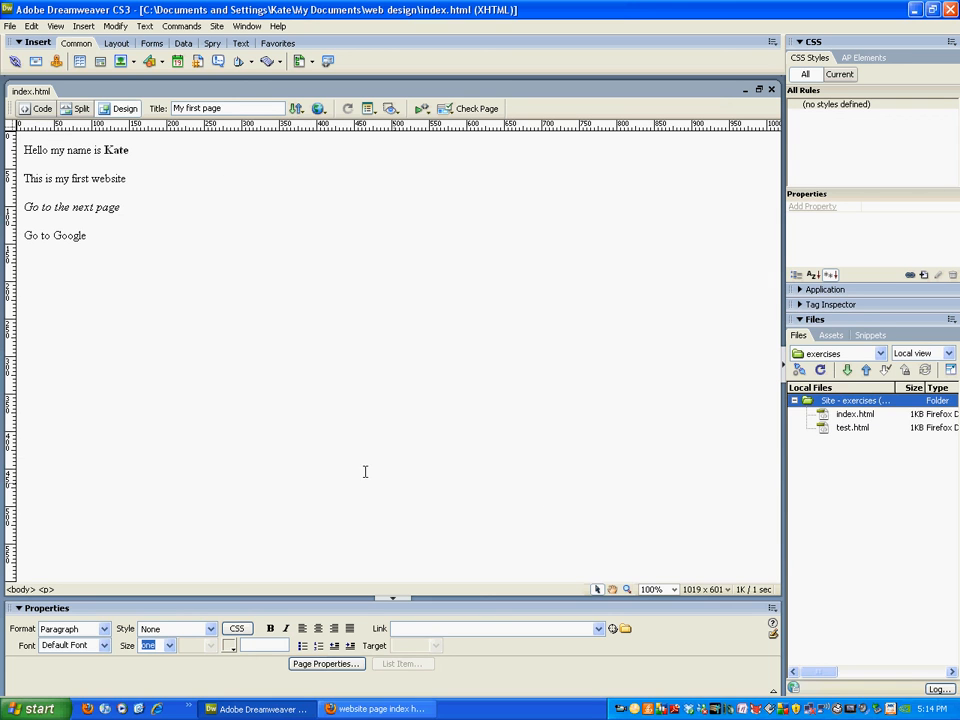
# Create a new blank HTML page.
pyautogui.click(858, 529)
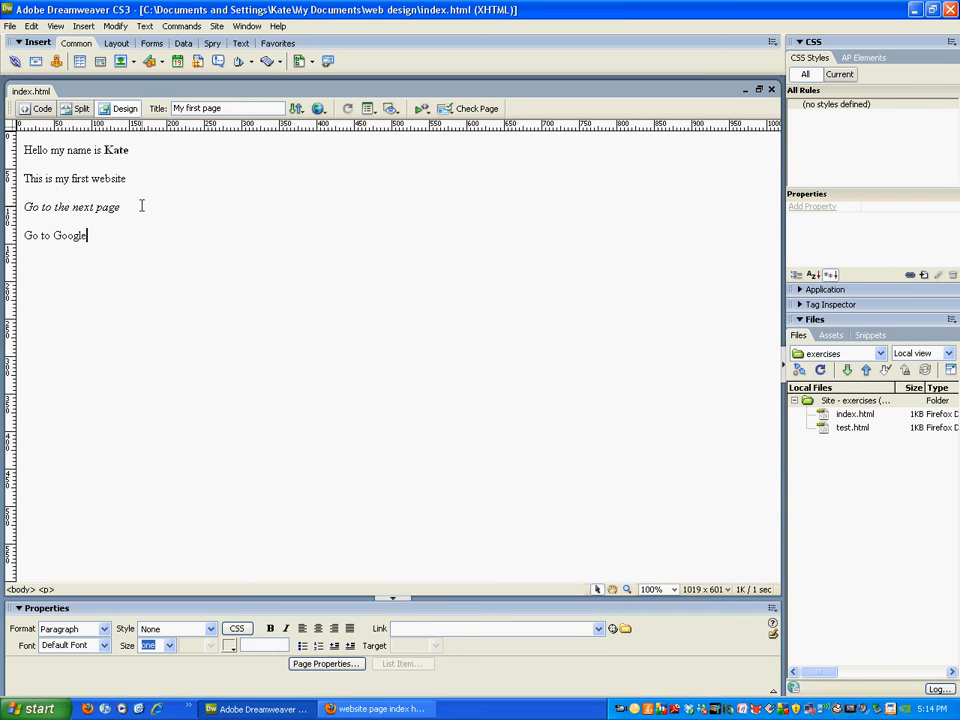
pyautogui.click(9, 28)
pyautogui.click(24, 41)
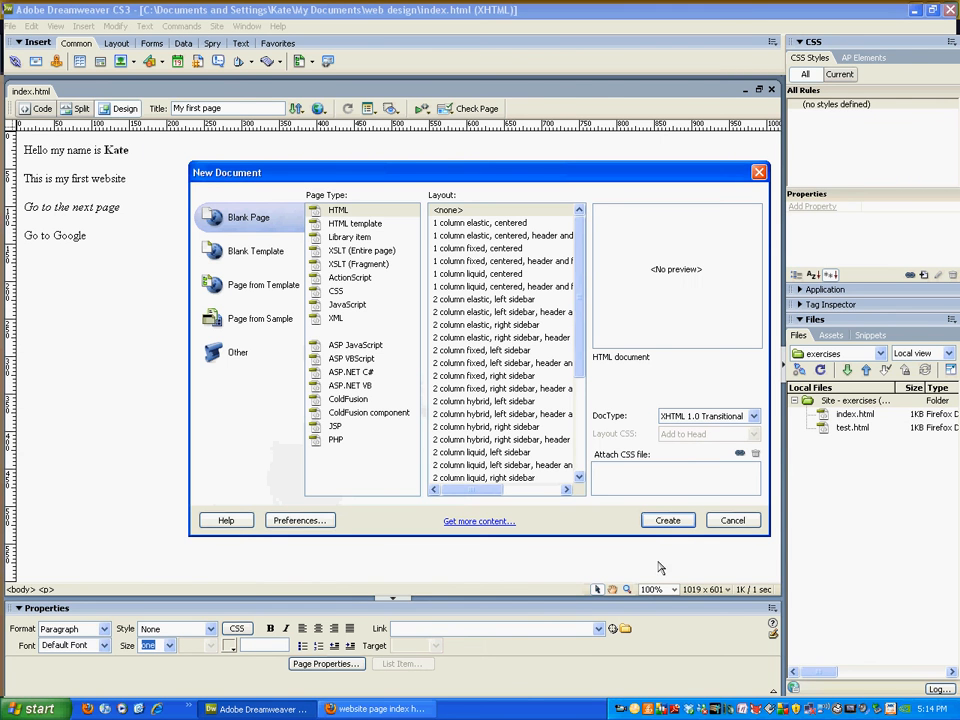
pyautogui.click(323, 212)
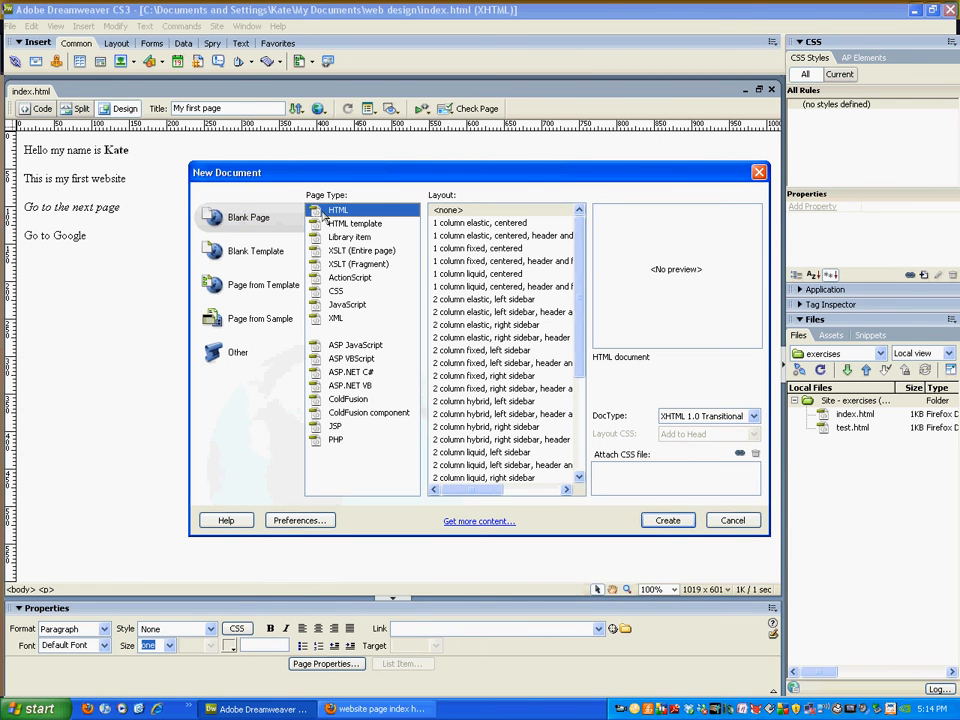
pyautogui.click(665, 520)
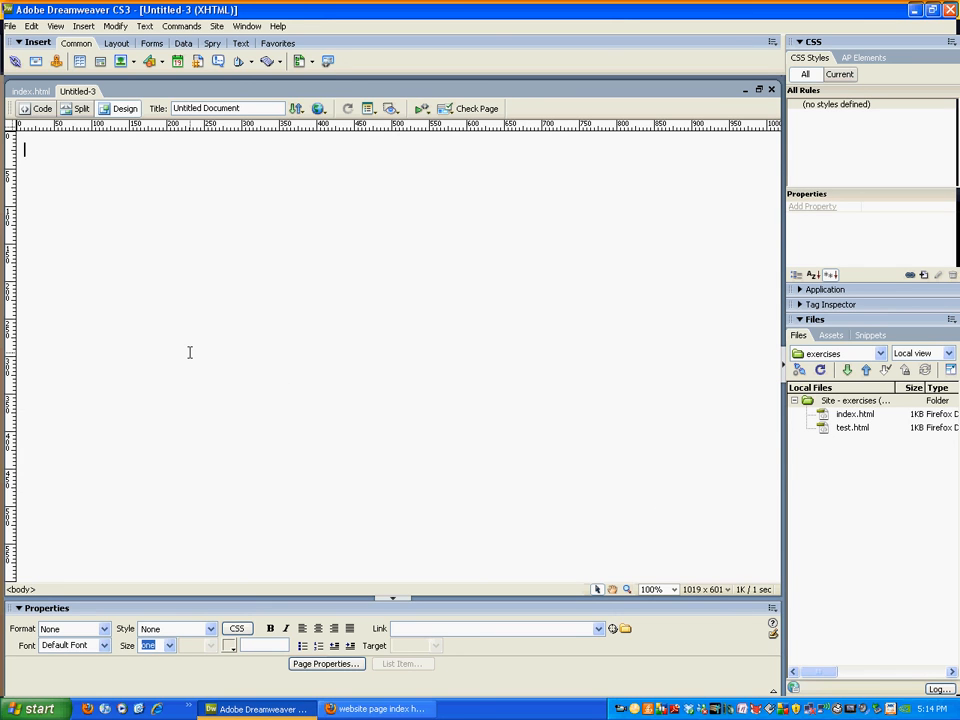
# Enter the paragraphs 'page 2' and 'click to go back', and set the page title to page2.
pyautogui.write('page 2 ')
pyautogui.write('click to go back')
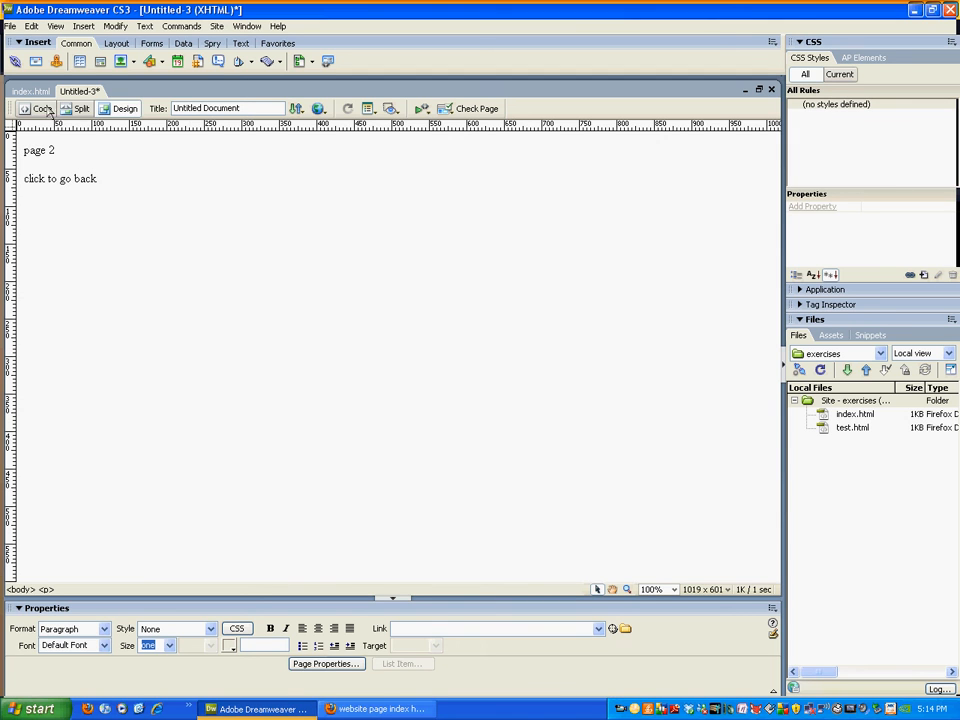
pyautogui.tripleClick(249, 108)
pyautogui.write('pag')
# Save the new page as page2.html in the web design folder.
pyautogui.click(10, 27)
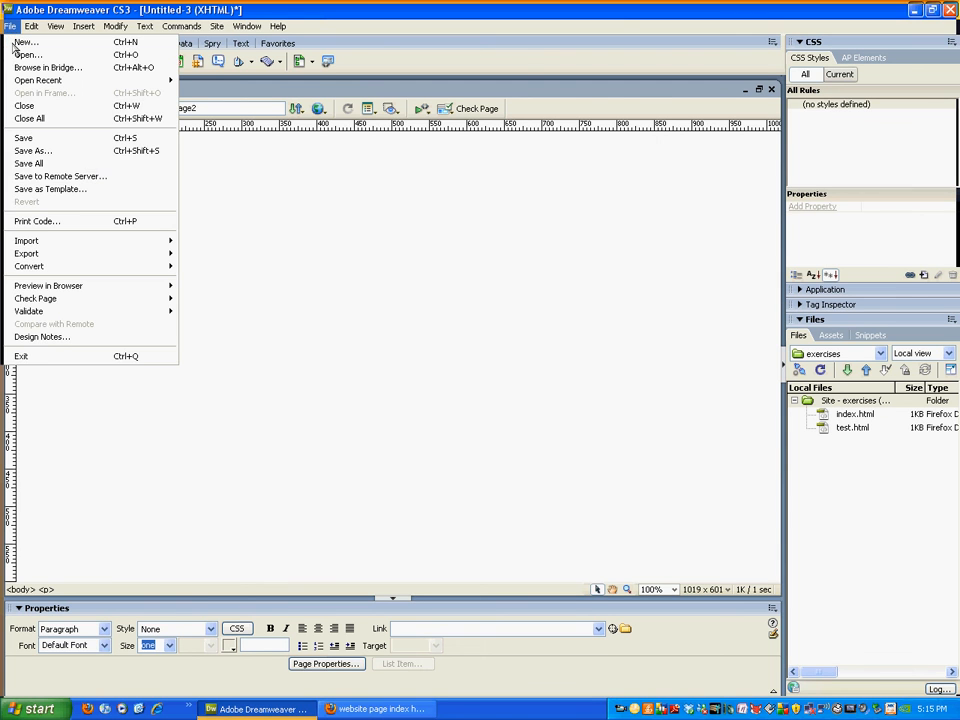
pyautogui.click(40, 161)
pyautogui.click(460, 434)
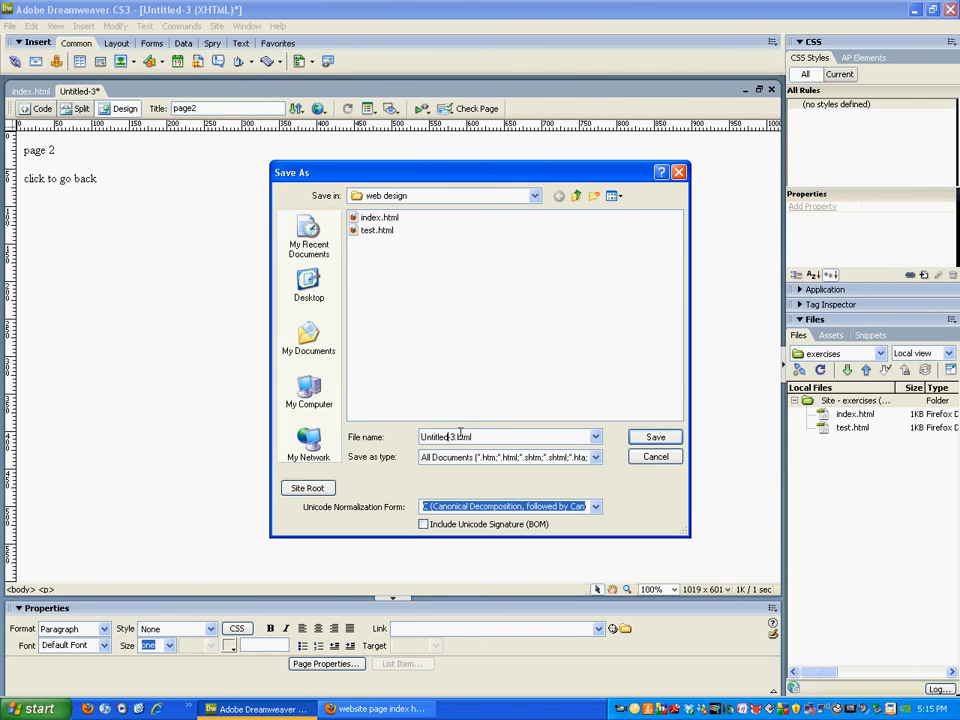
pyautogui.doubleClick(453, 436)
pyautogui.write('page')
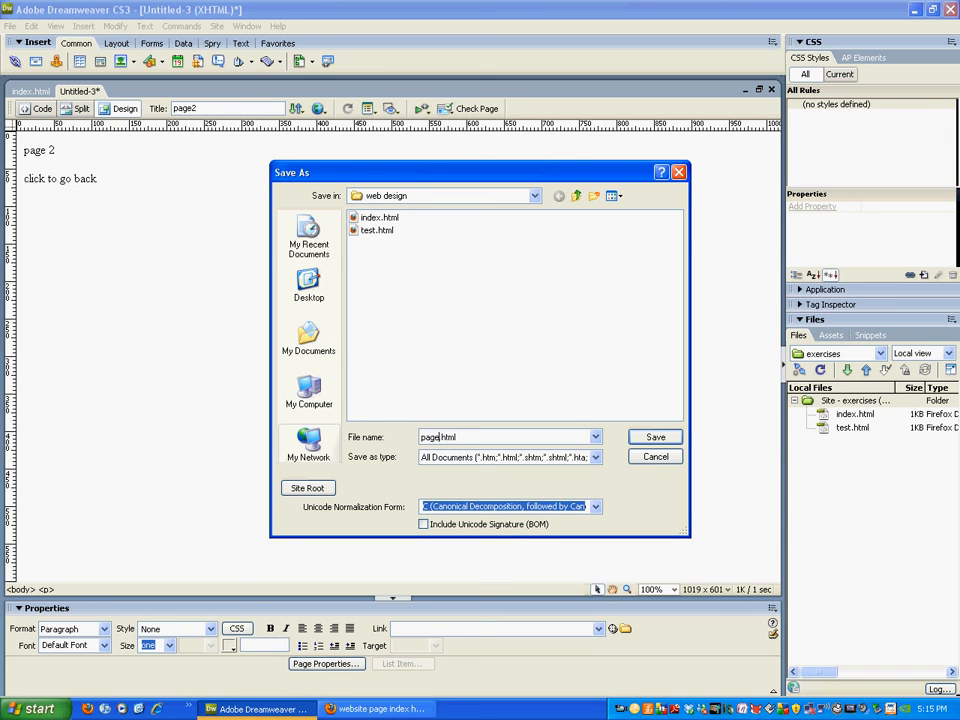
pyautogui.write('2')
pyautogui.click(655, 438)
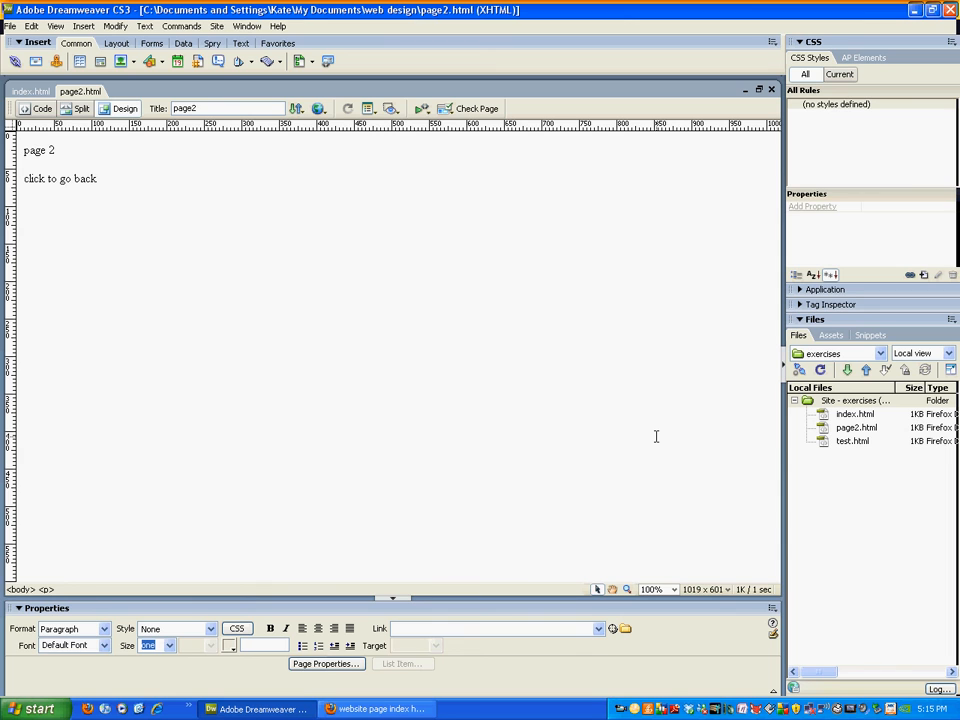
# On index.html, link the text 'Go to the next page' to page2.html.
pyautogui.click(32, 91)
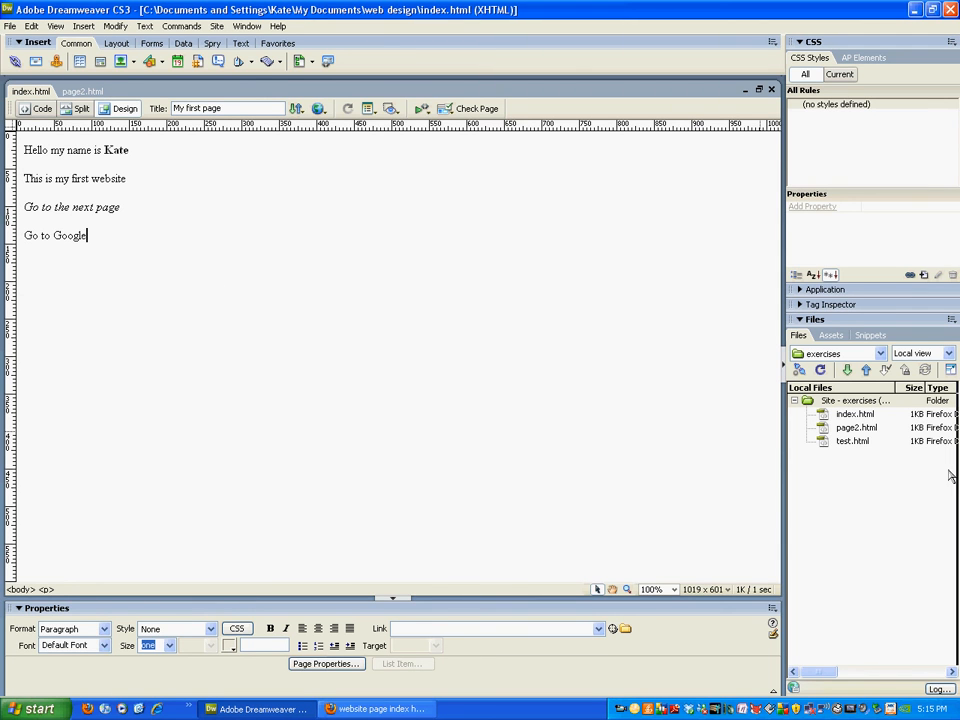
pyautogui.moveTo(123, 206); pyautogui.dragTo(22, 207)
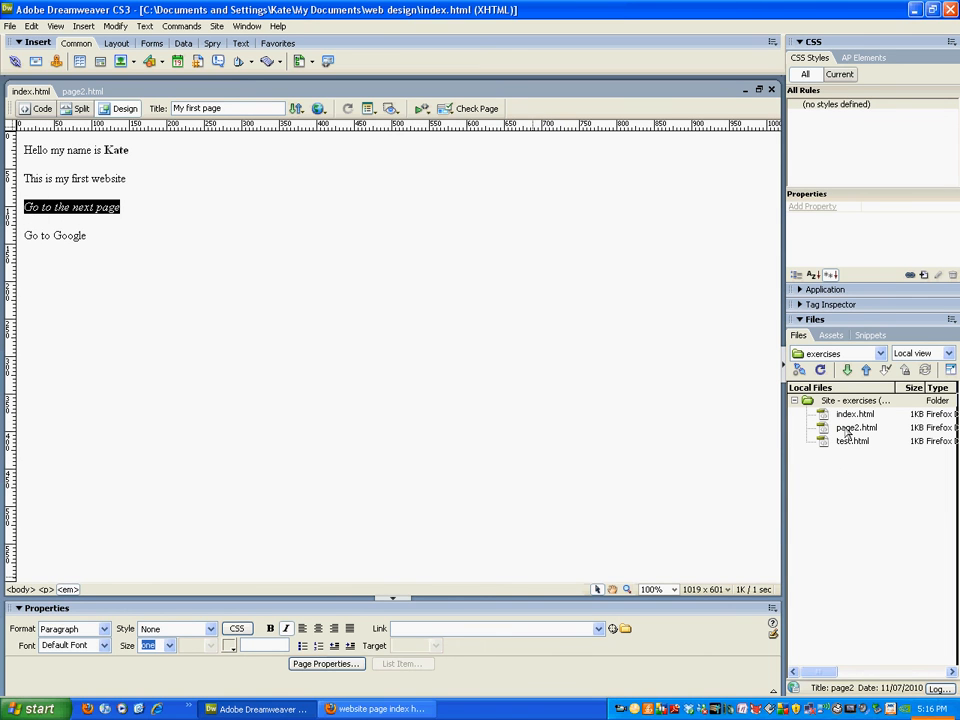
pyautogui.moveTo(847, 432)
pyautogui.mouseDown()
pyautogui.moveTo(606, 615)
pyautogui.moveTo(574, 628)
pyautogui.moveTo(501, 546)
pyautogui.moveTo(508, 621)
pyautogui.moveTo(780, 480)
pyautogui.moveTo(814, 386)
pyautogui.moveTo(836, 431)
pyautogui.mouseUp()
pyautogui.moveTo(168, 213); pyautogui.dragTo(4, 218)
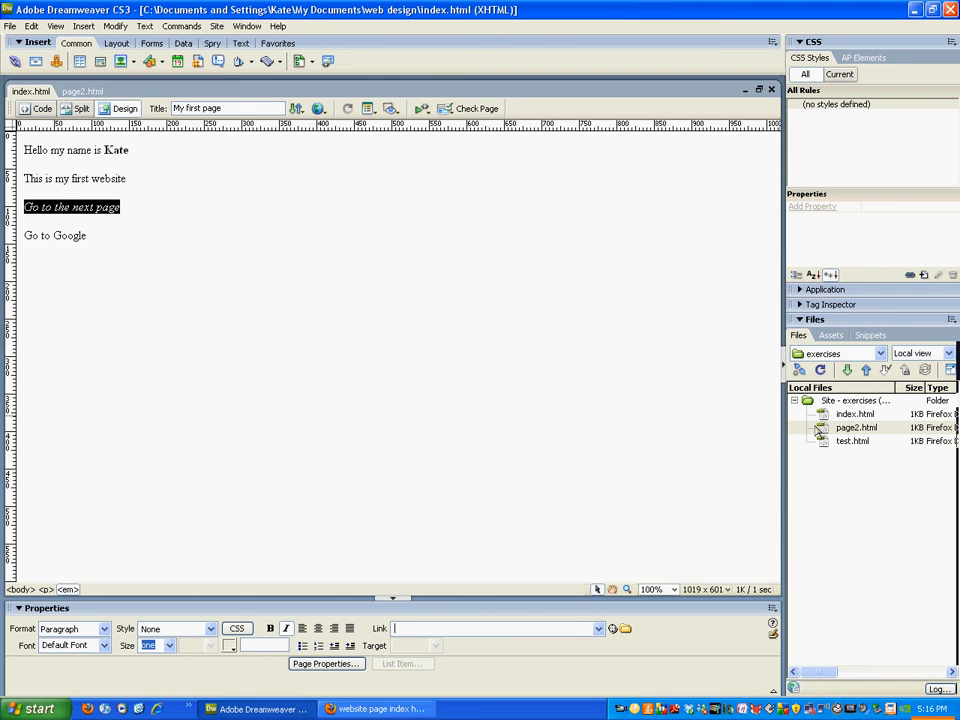
pyautogui.moveTo(822, 428); pyautogui.dragTo(513, 631)
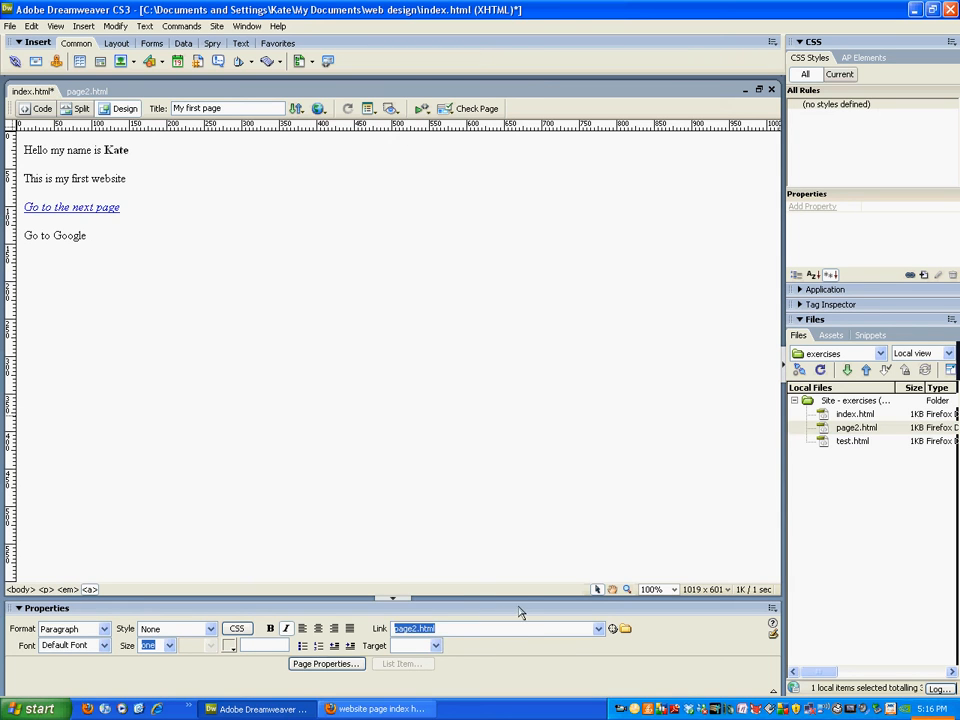
pyautogui.click(495, 628)
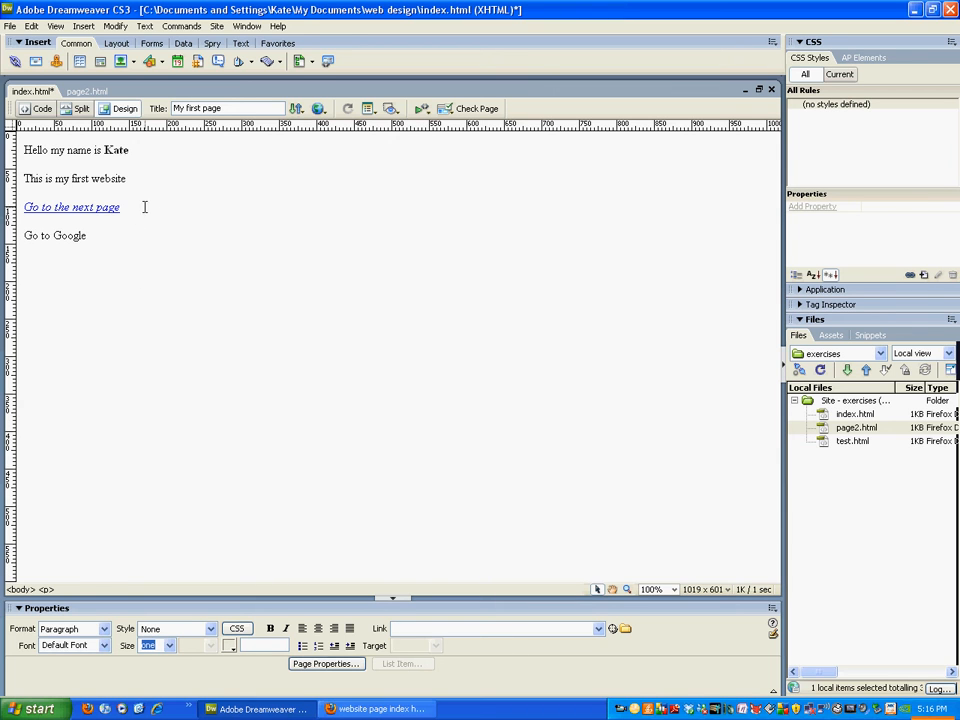
pyautogui.moveTo(122, 208); pyautogui.dragTo(20, 208)
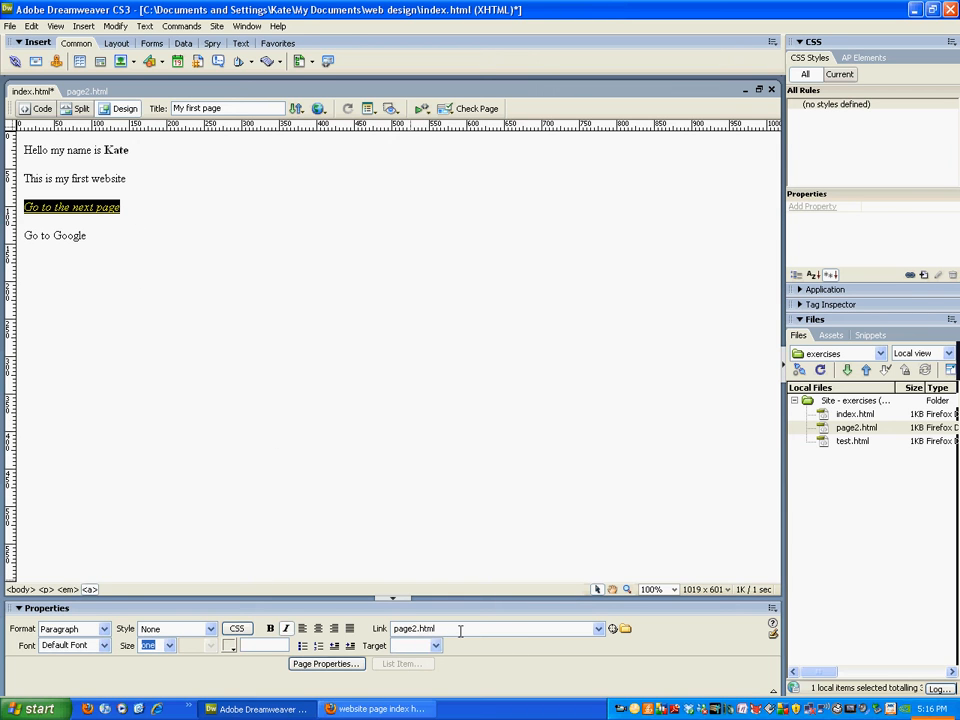
pyautogui.moveTo(615, 632); pyautogui.dragTo(820, 428)
pyautogui.click(625, 629)
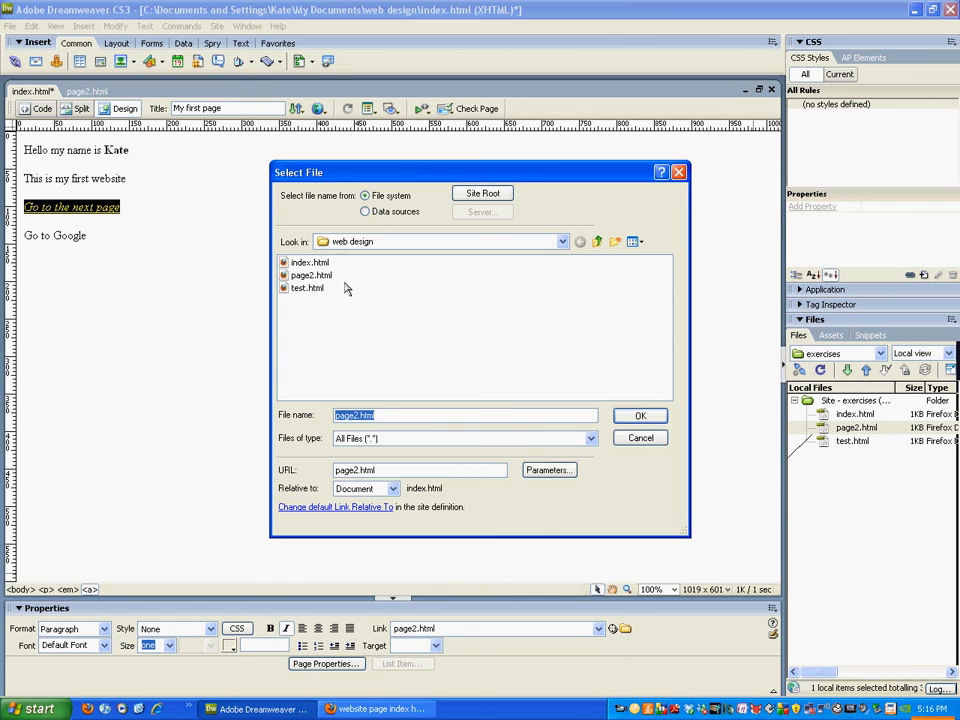
pyautogui.click(650, 440)
pyautogui.click(62, 252)
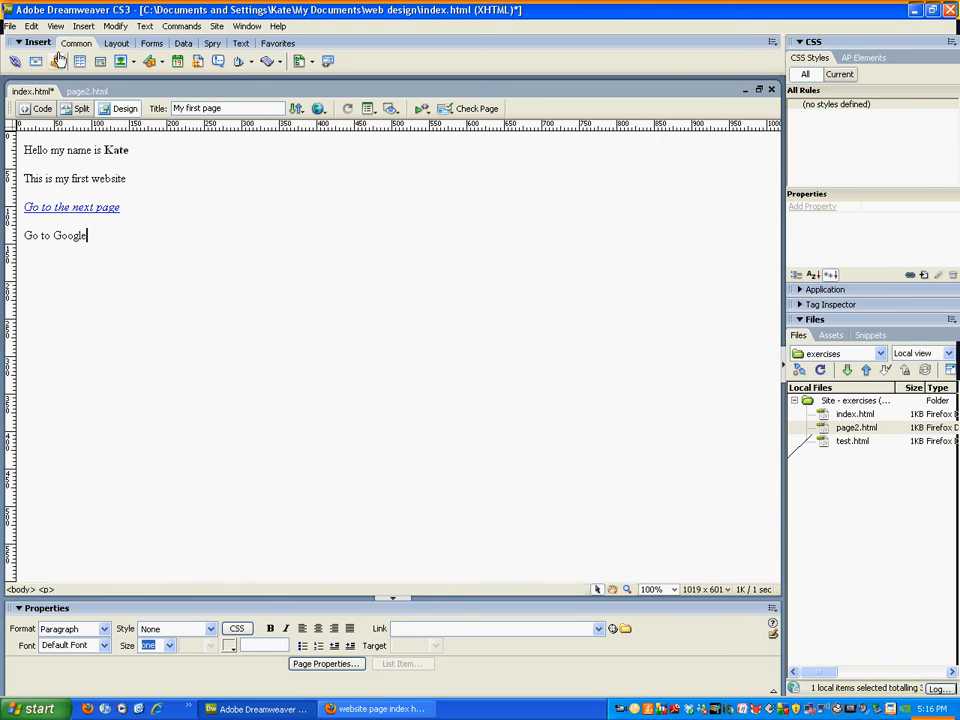
# On page2.html, link the text 'click to go back' to index.html.
pyautogui.click(87, 91)
pyautogui.moveTo(104, 178); pyautogui.dragTo(23, 179)
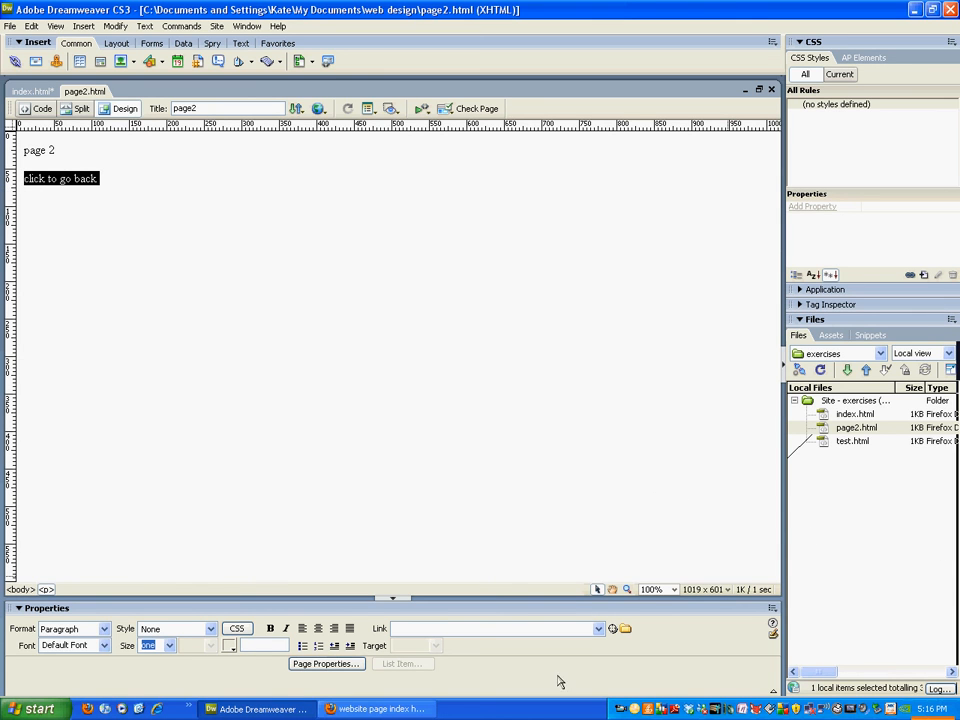
pyautogui.moveTo(612, 629); pyautogui.dragTo(820, 417)
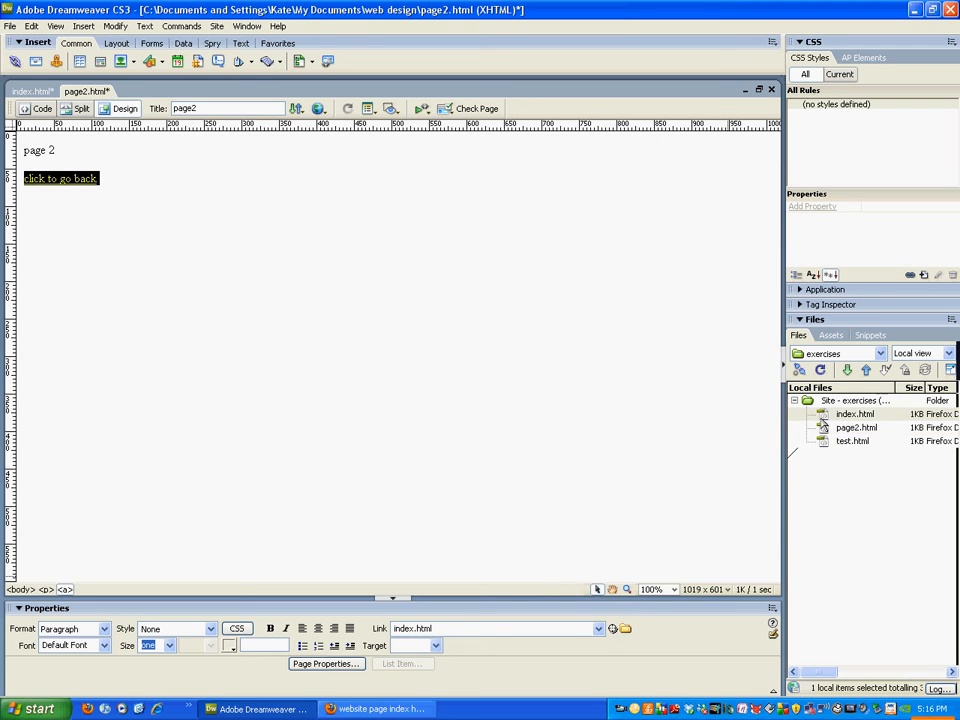
pyautogui.click(363, 378)
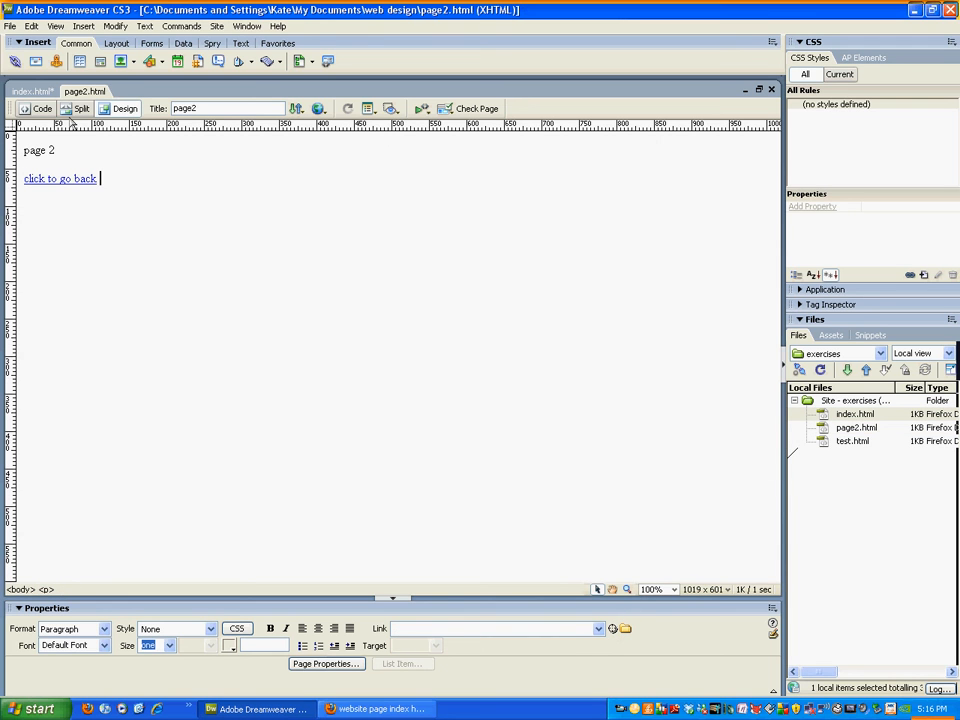
# Save index.html and preview it in the browser.
pyautogui.click(44, 94)
pyautogui.hotkey('ctrl', 's')
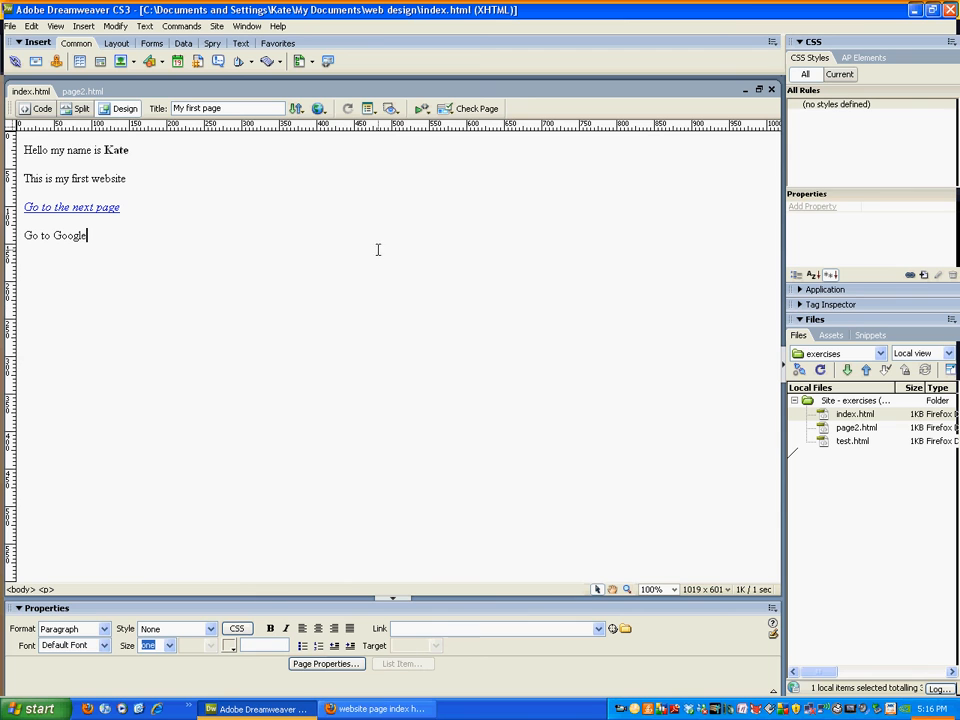
pyautogui.press('F12')
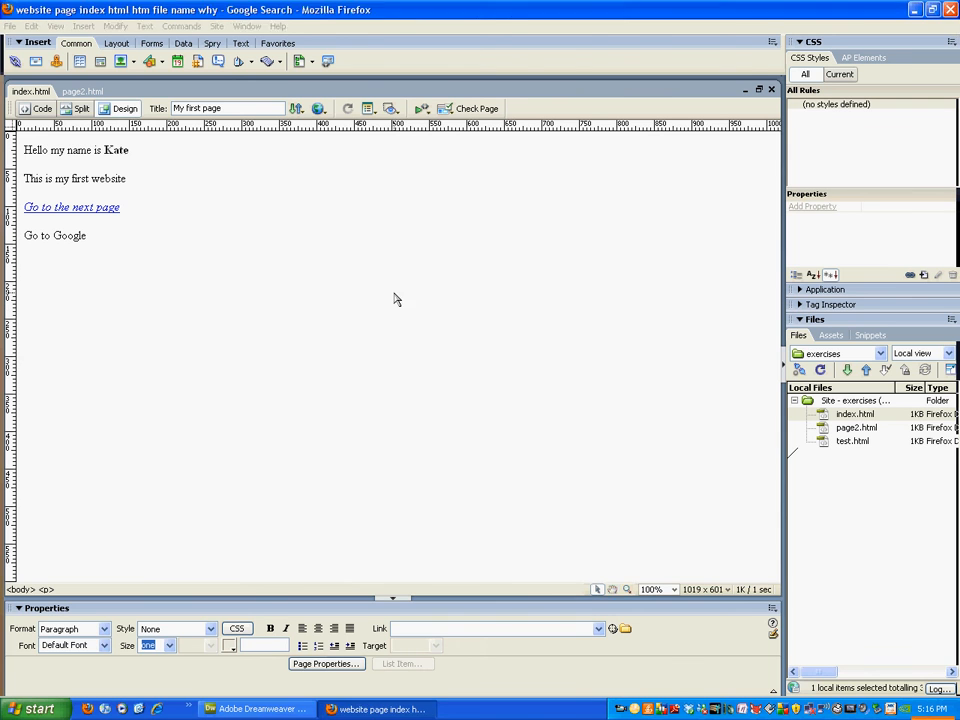
# Test the links between the two pages in the browser by following each one back and forth.
pyautogui.click(54, 200)
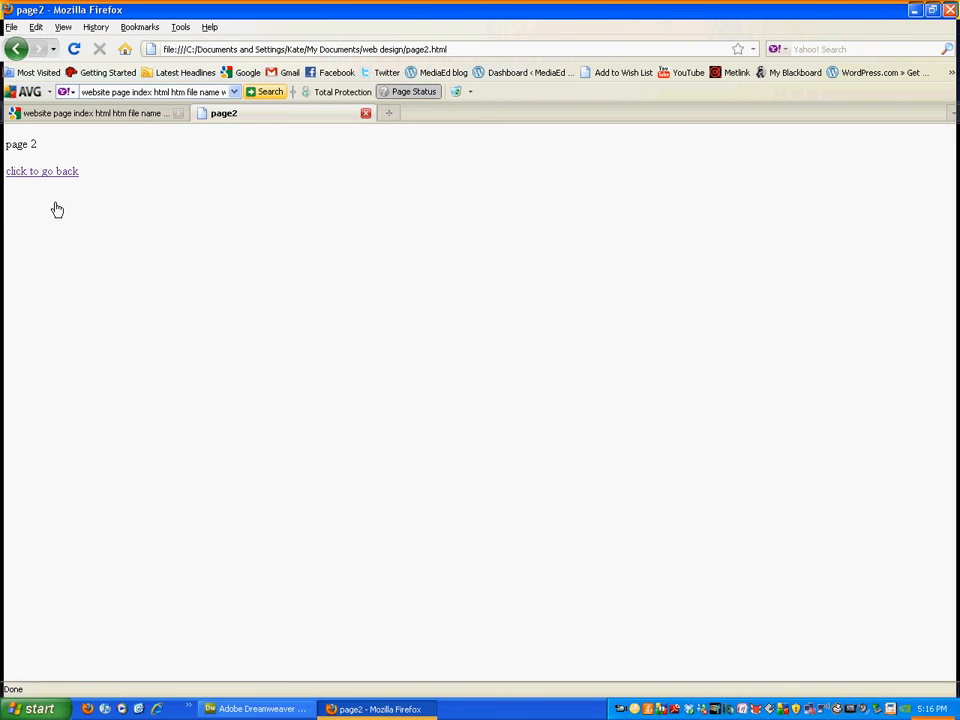
pyautogui.click(44, 173)
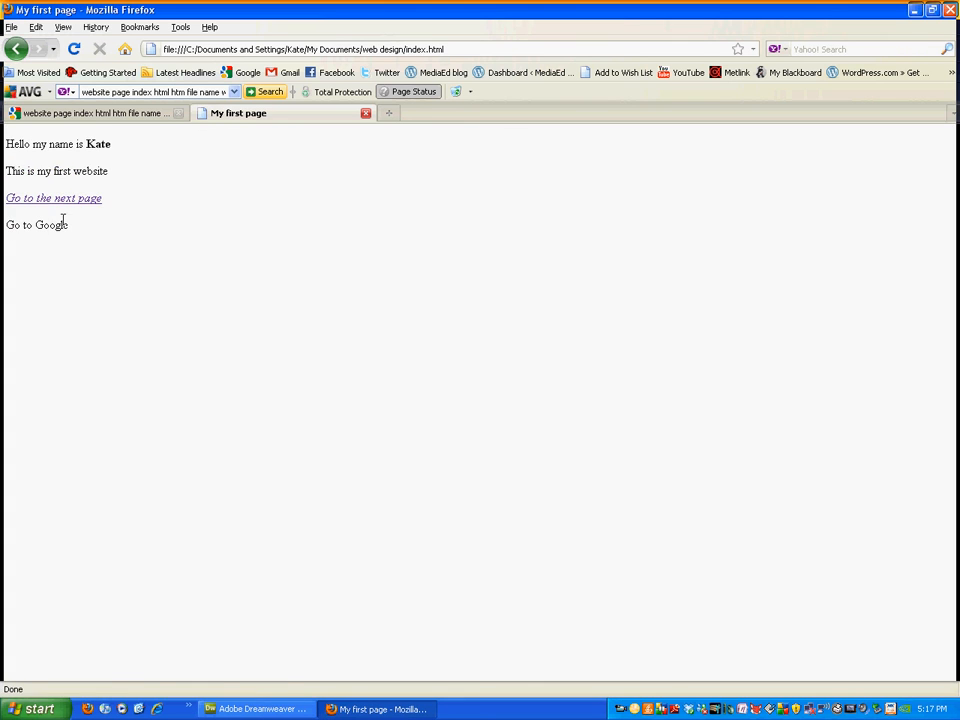
pyautogui.click(55, 205)
pyautogui.click(48, 174)
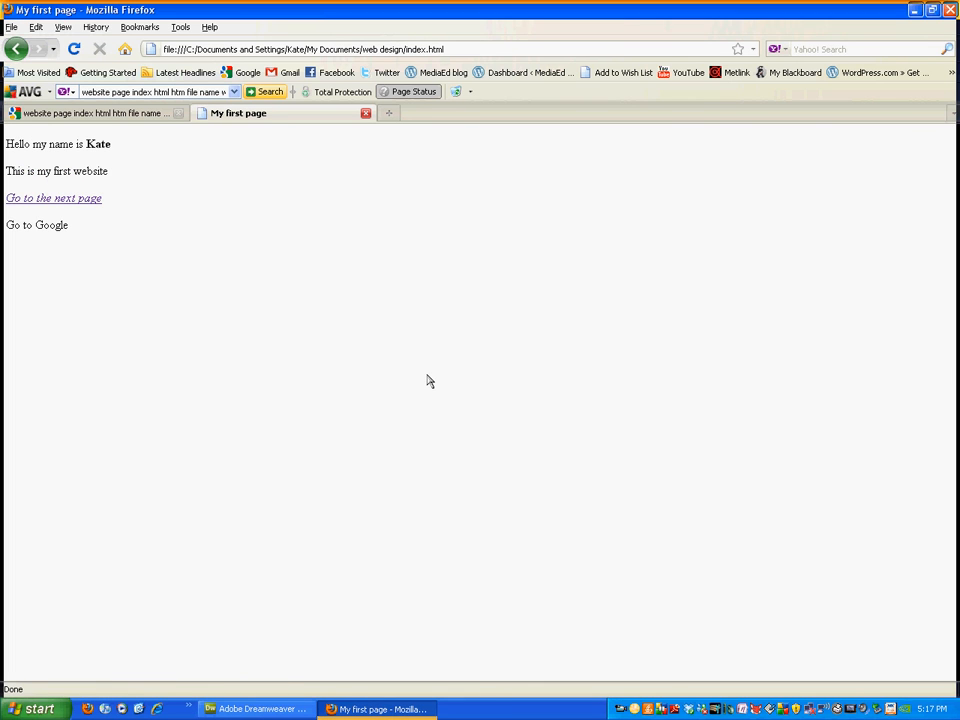